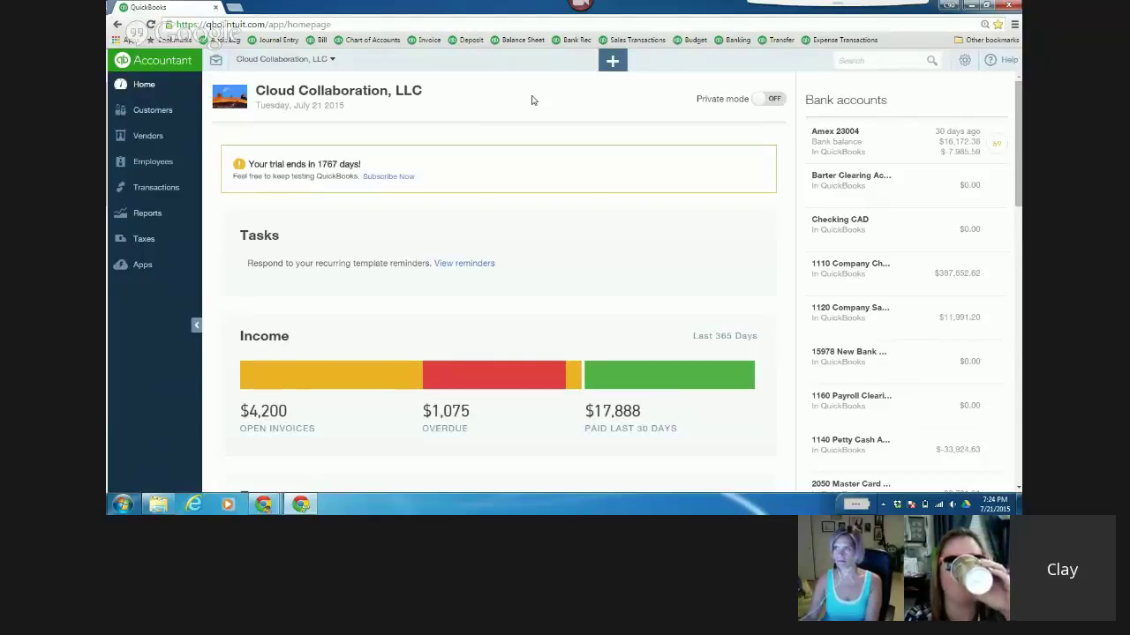
# Step: Open the most recent delayed charge from a new delayed charge form to view its details, and close the form
pyautogui.click(611, 64)
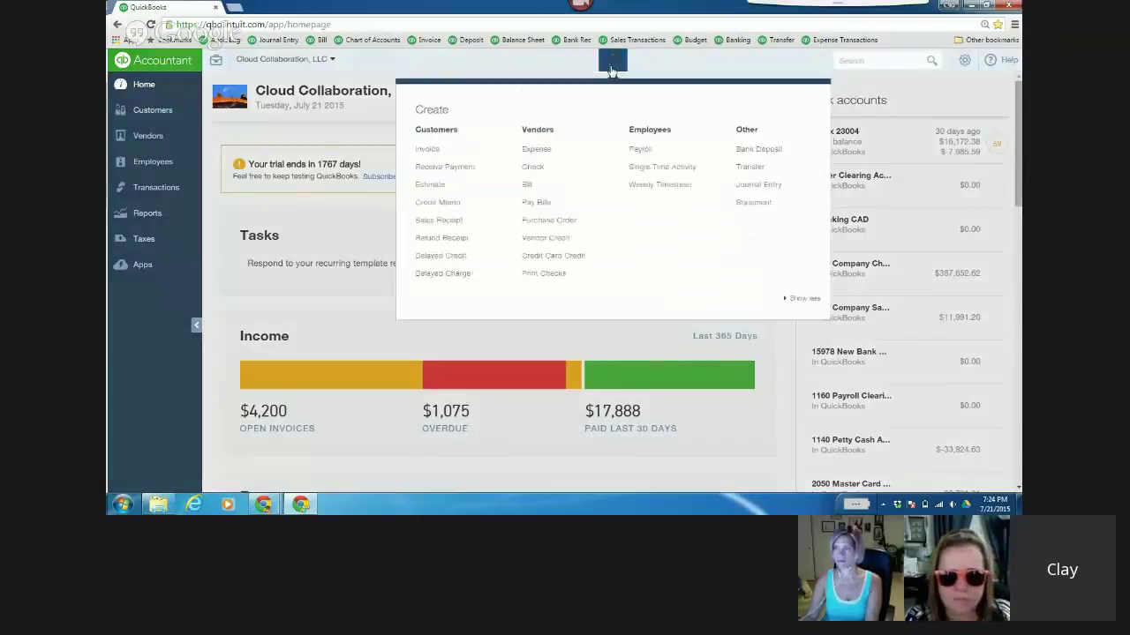
pyautogui.click(452, 275)
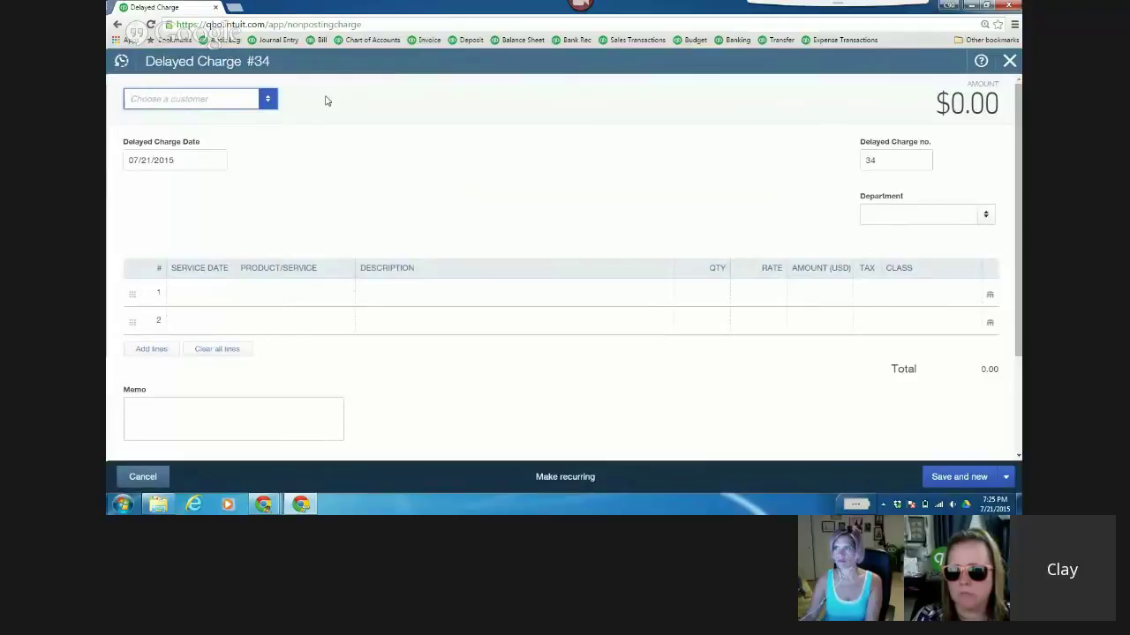
pyautogui.click(122, 63)
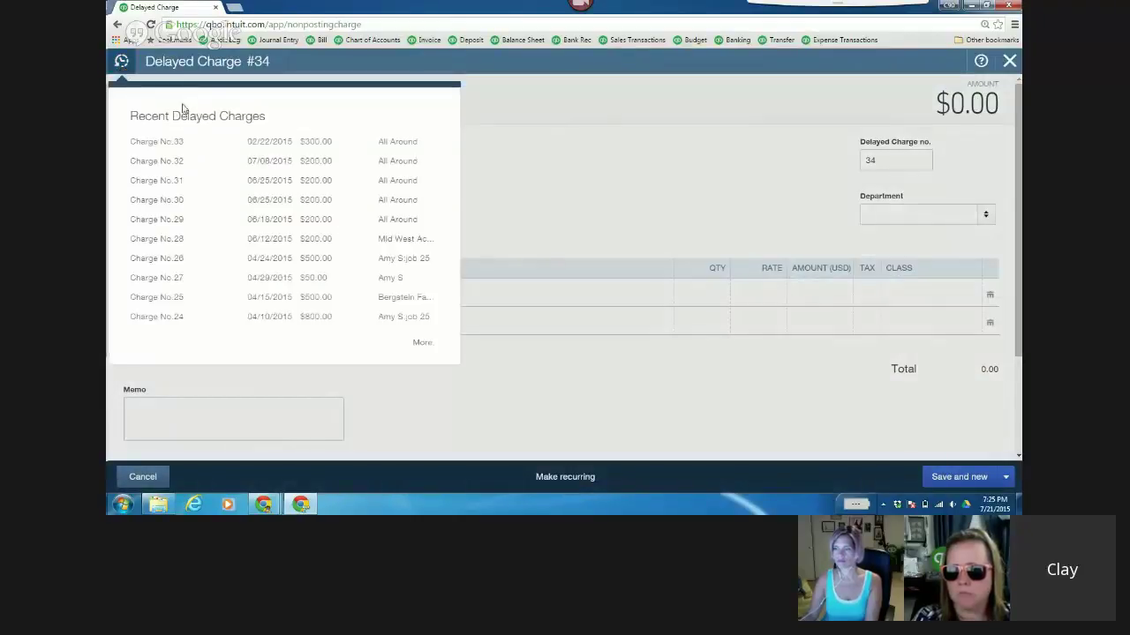
pyautogui.click(447, 150)
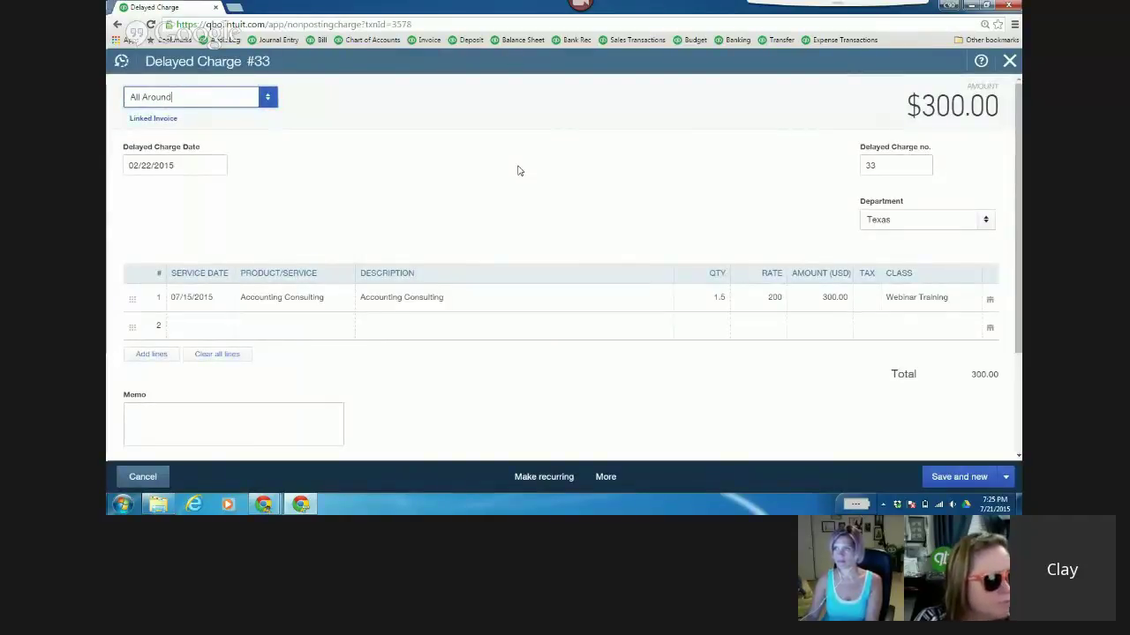
pyautogui.moveTo(889, 166); pyautogui.dragTo(766, 181)
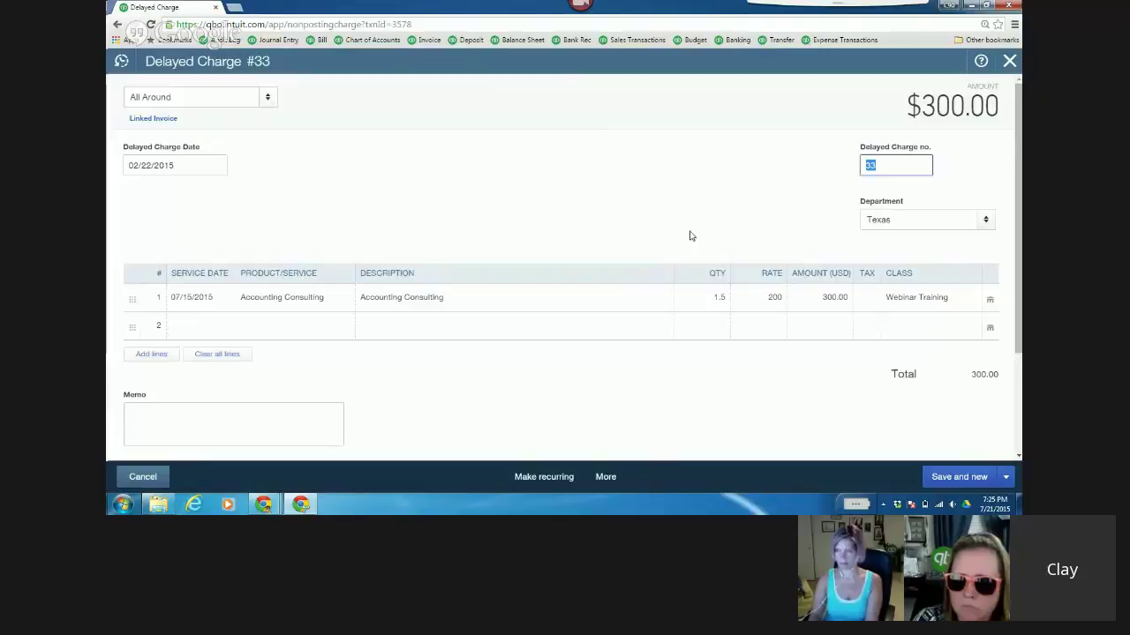
pyautogui.click(156, 477)
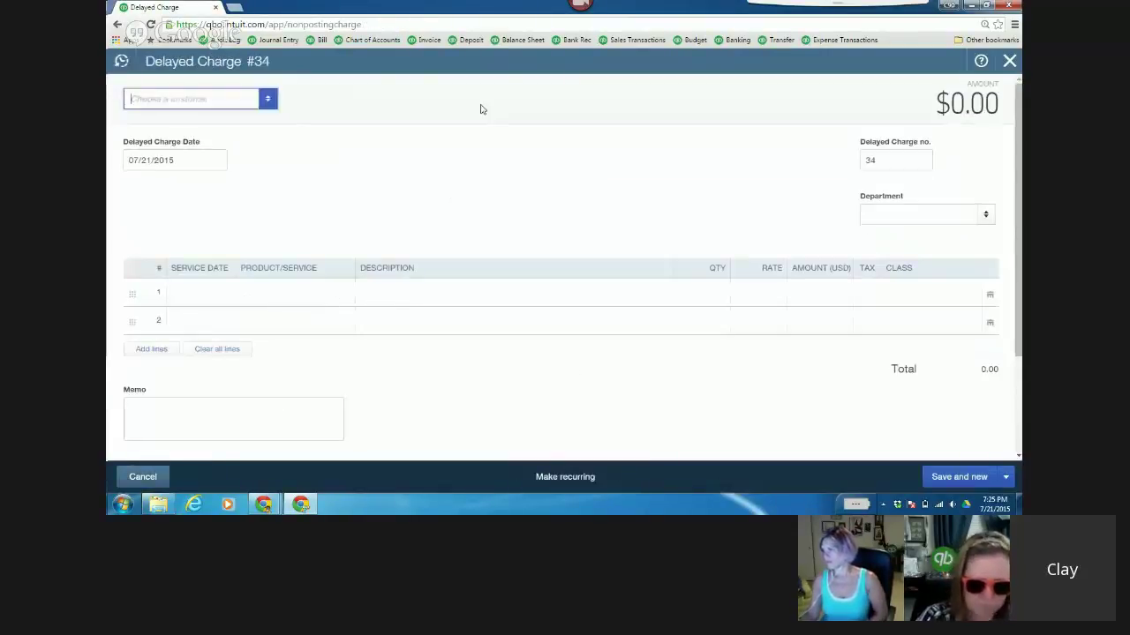
pyautogui.click(1009, 61)
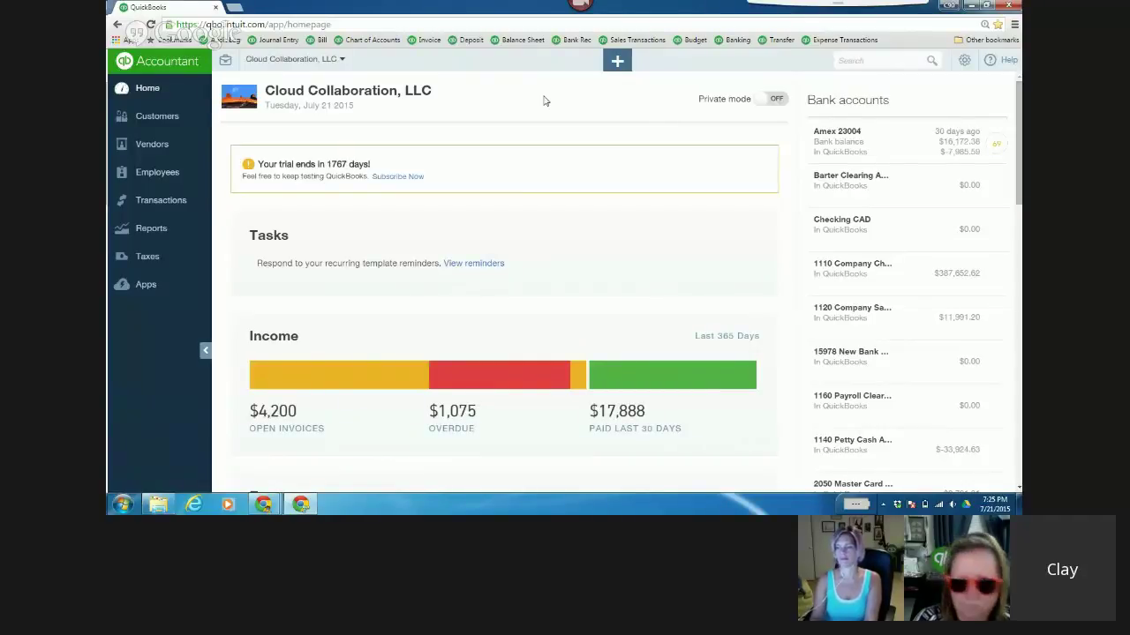
# Step: Start a new custom form style and set its form type to Estimate
pyautogui.click(964, 67)
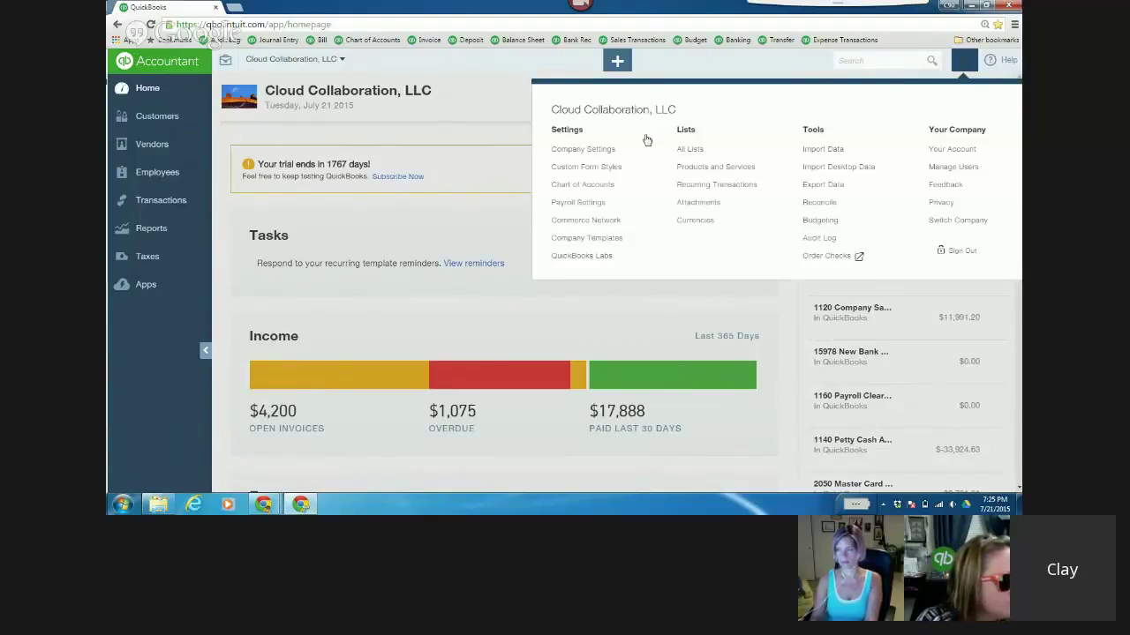
pyautogui.click(596, 167)
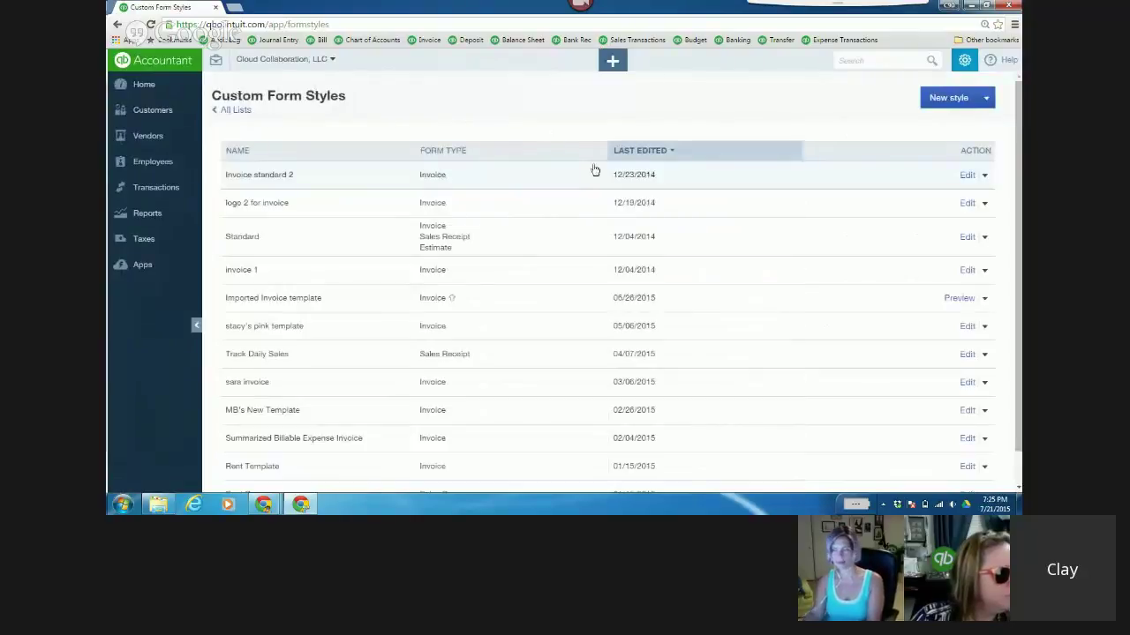
pyautogui.click(949, 99)
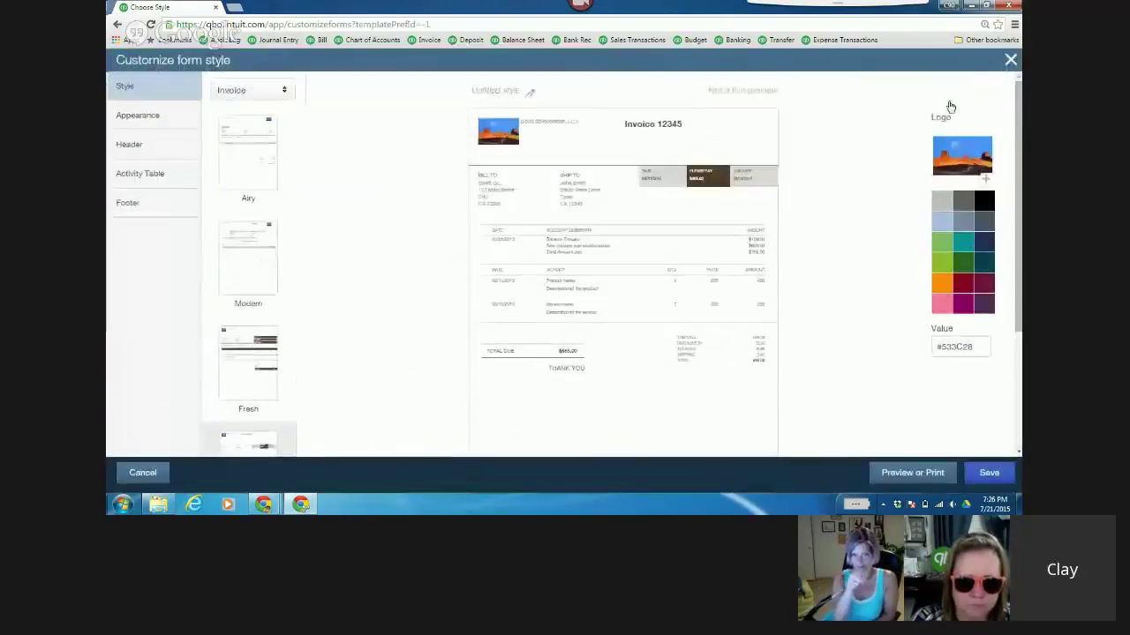
pyautogui.click(284, 90)
pyautogui.click(270, 132)
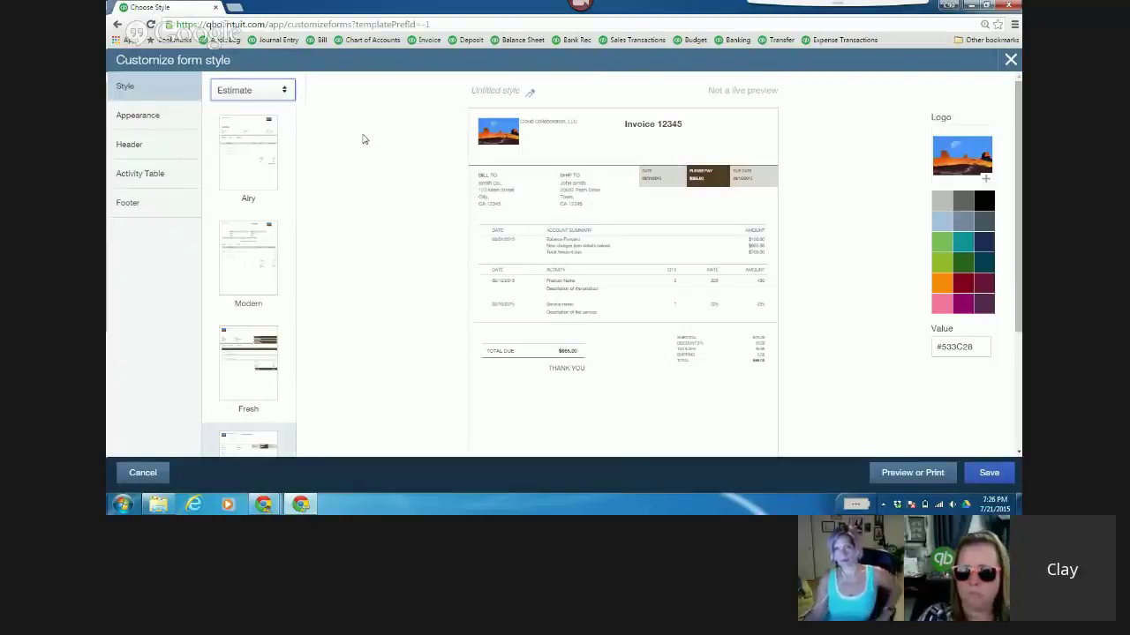
# Step: Show the form name in the style's header and rename the Estimates form to "Work Order"
pyautogui.click(167, 123)
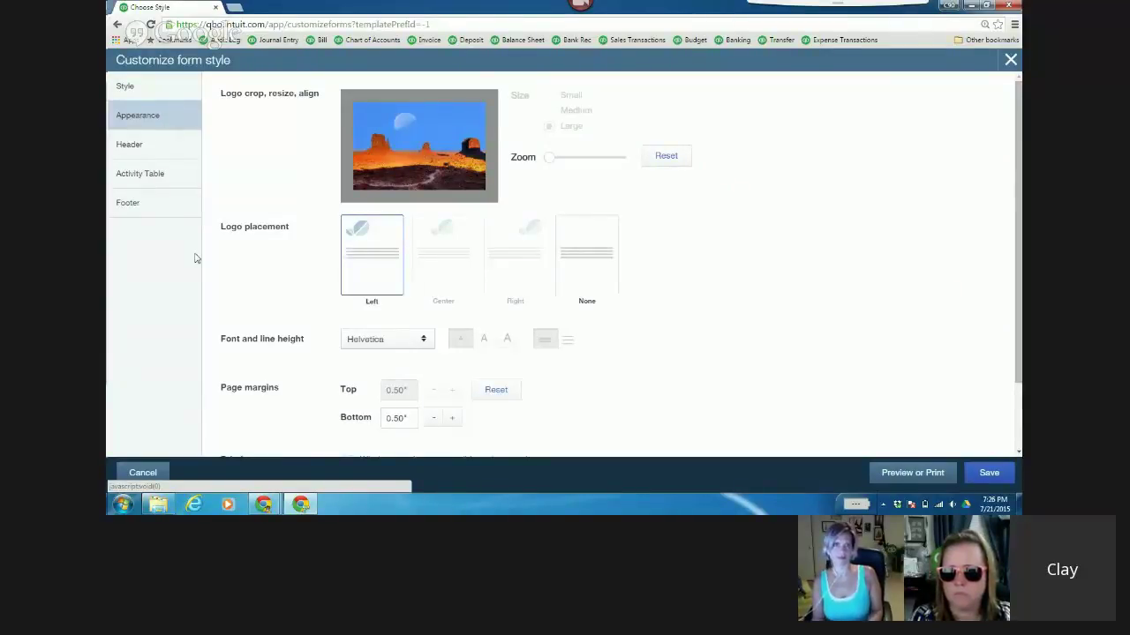
pyautogui.click(149, 150)
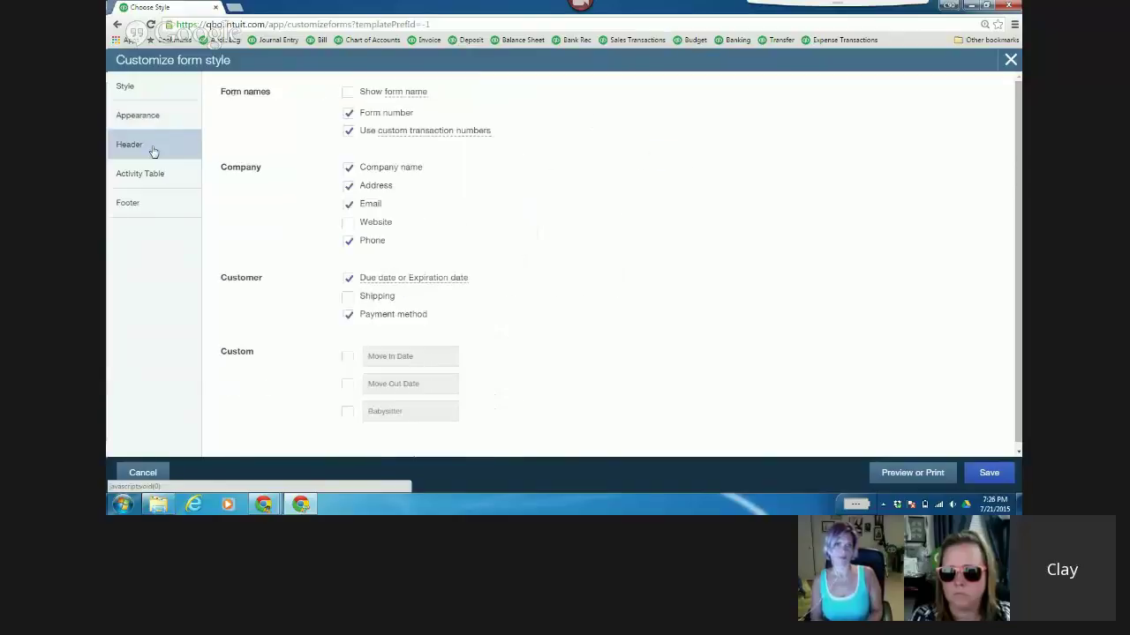
pyautogui.click(348, 93)
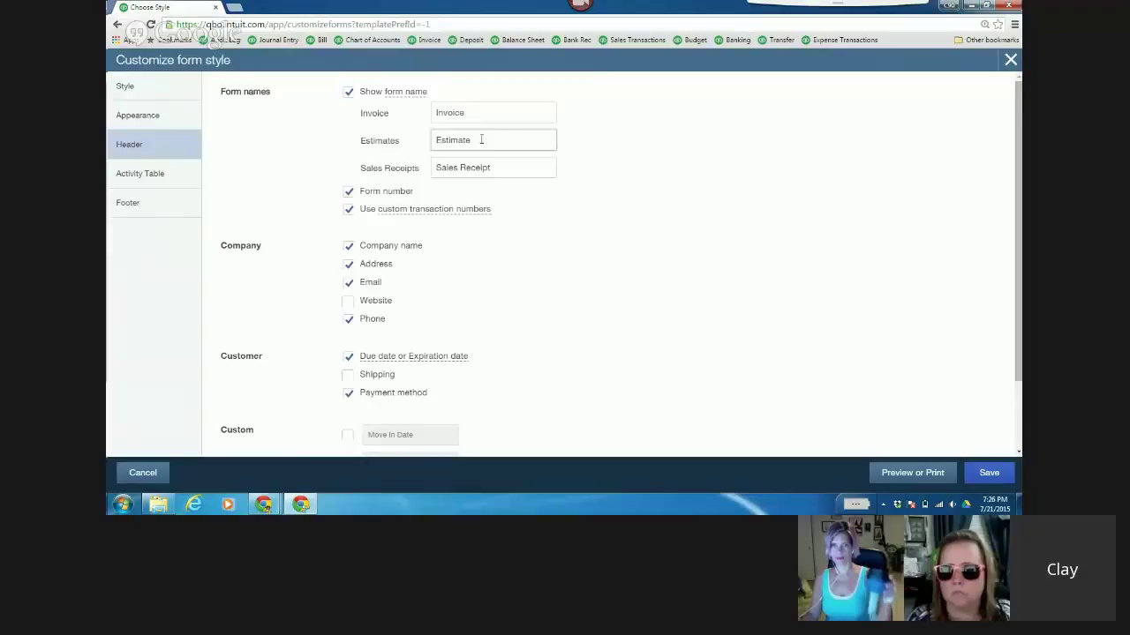
pyautogui.moveTo(481, 140); pyautogui.dragTo(409, 142)
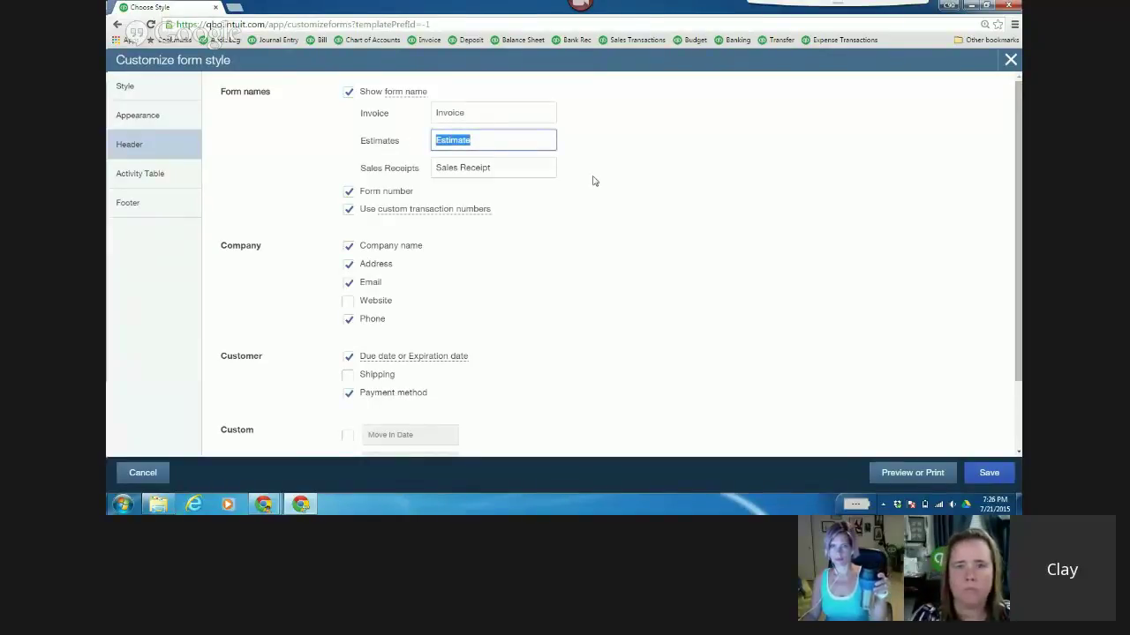
pyautogui.write('Work Orde')
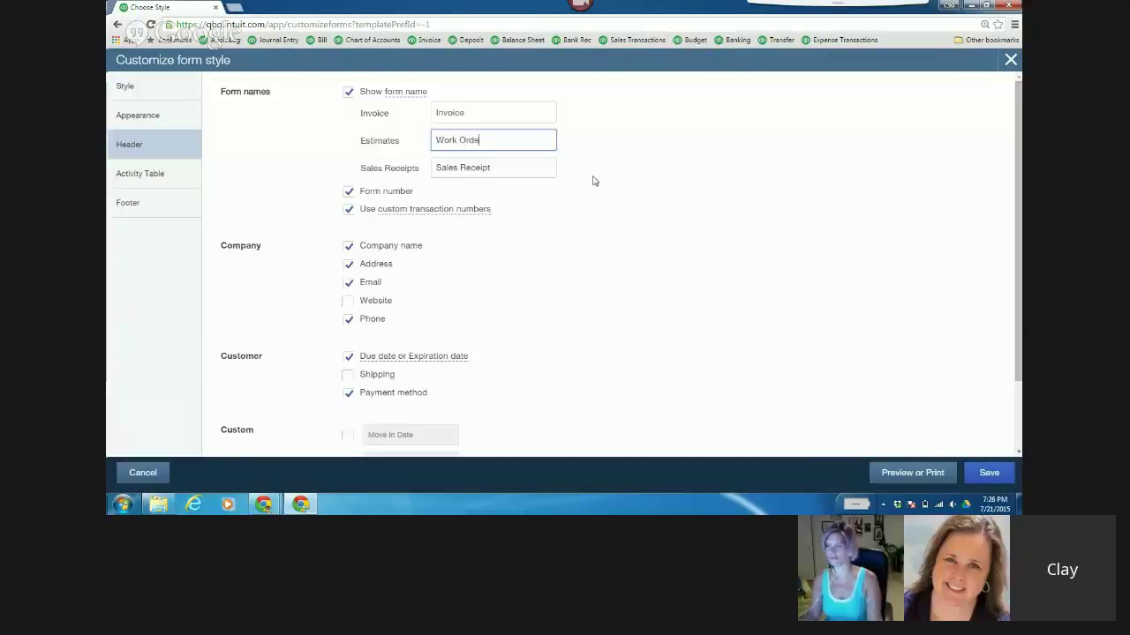
pyautogui.write('r')
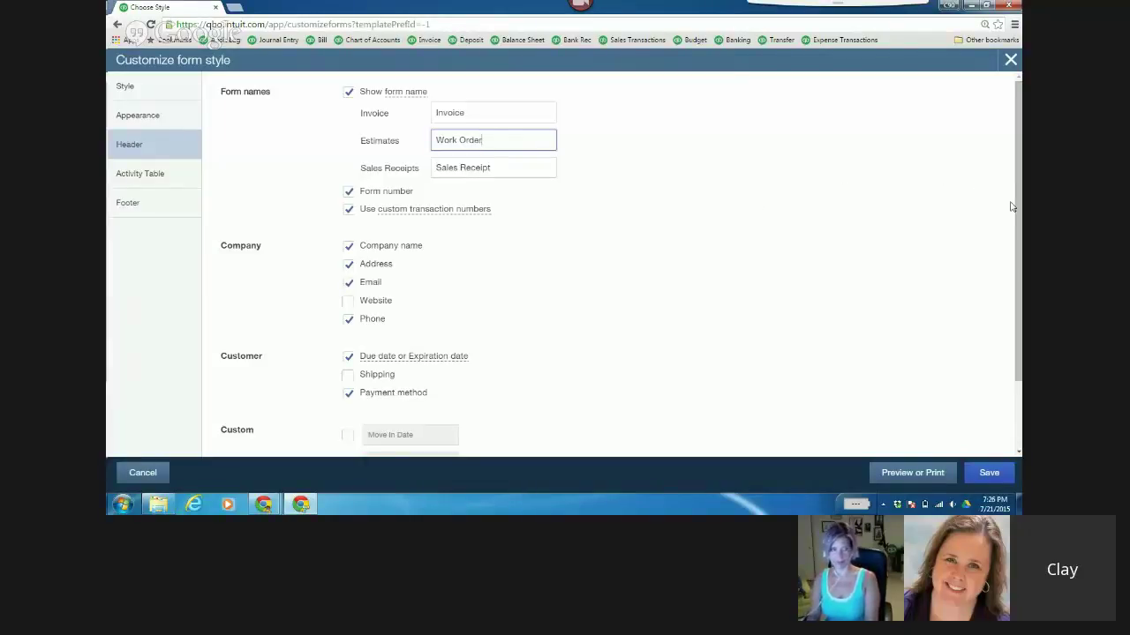
pyautogui.moveTo(1016, 212); pyautogui.dragTo(1019, 251)
pyautogui.scroll(1, 1019, 251)
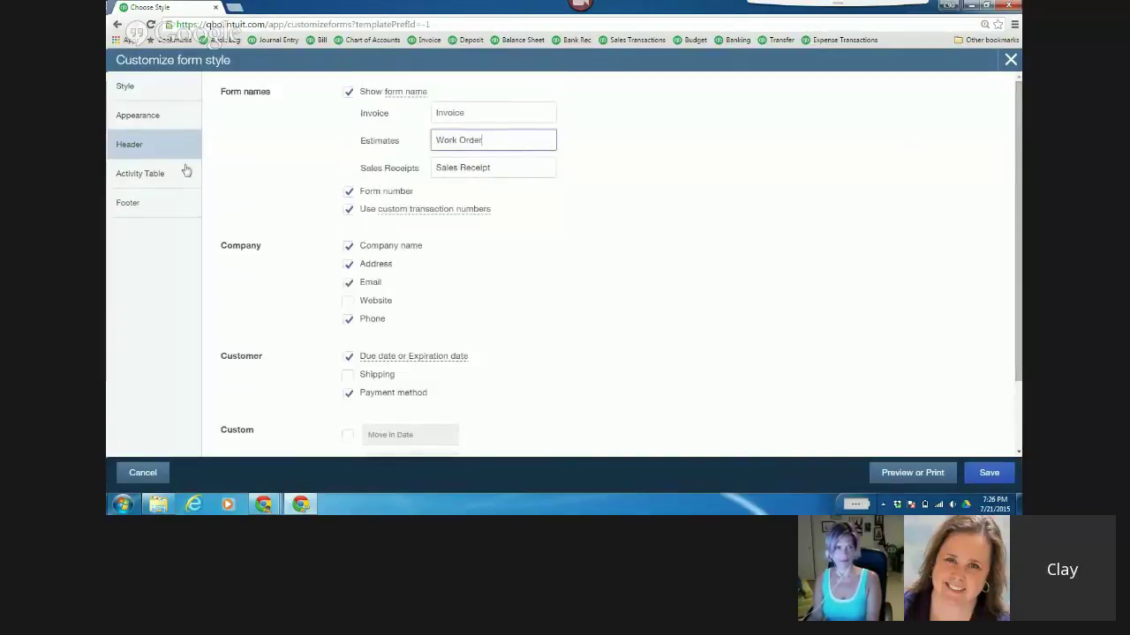
# Step: Check the style's activity table settings and save the new form style as "Work Order"
pyautogui.click(149, 176)
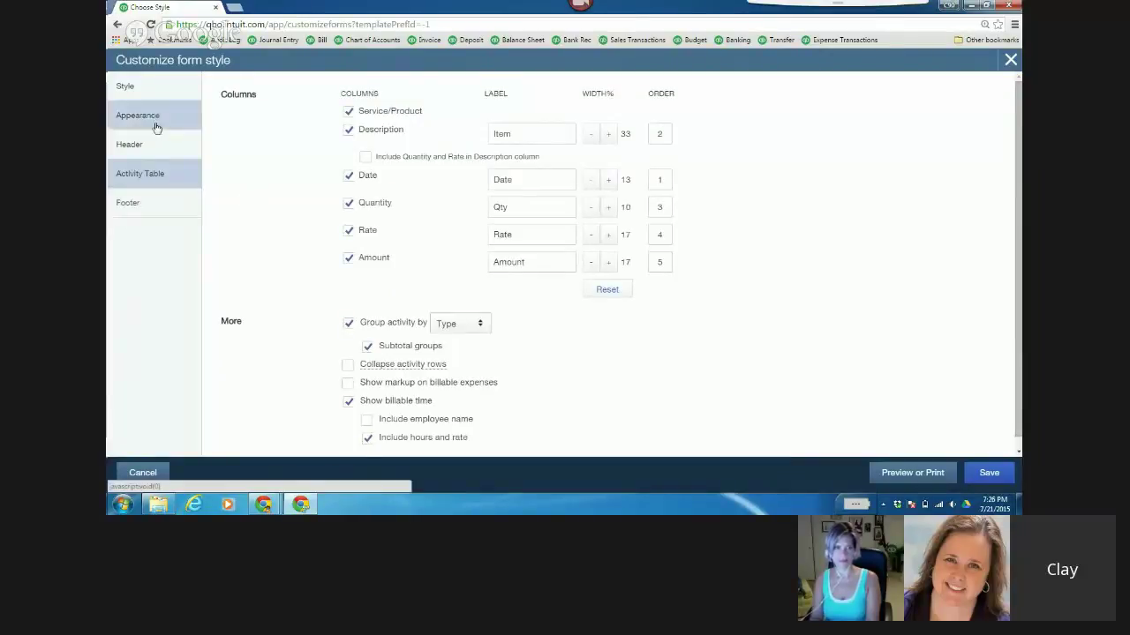
pyautogui.click(987, 472)
pyautogui.click(585, 297)
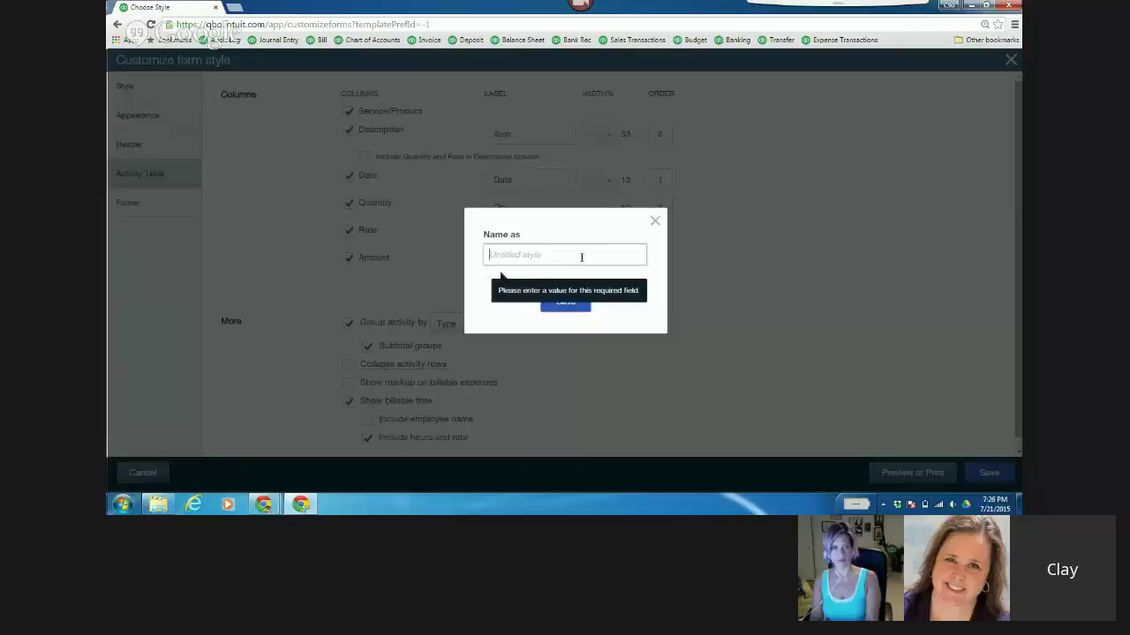
pyautogui.write('Work Order')
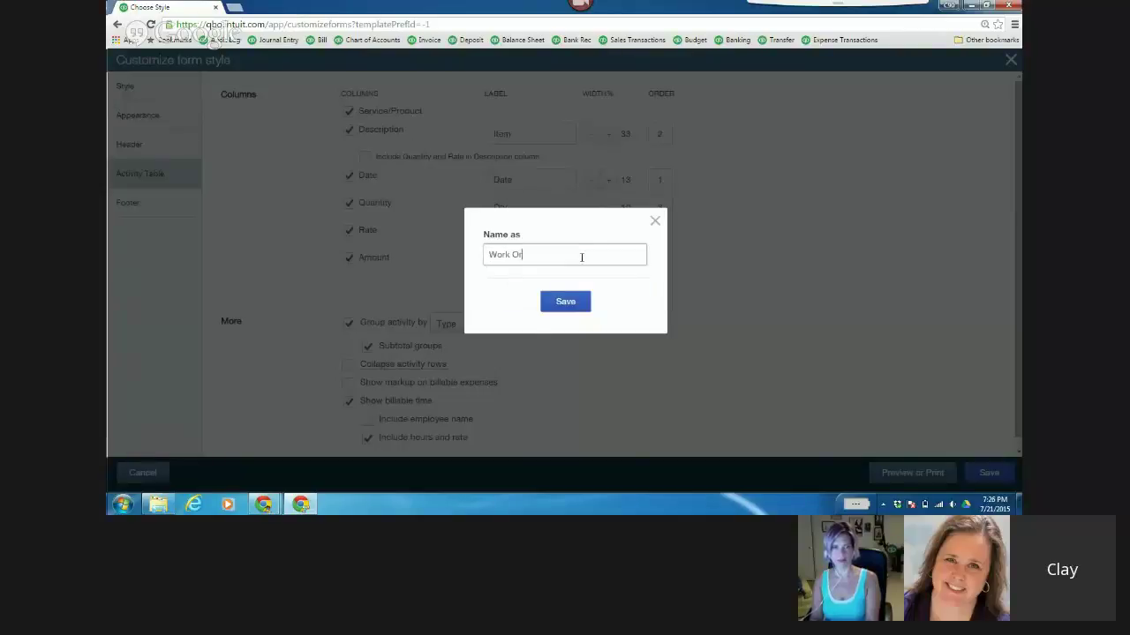
pyautogui.click(562, 298)
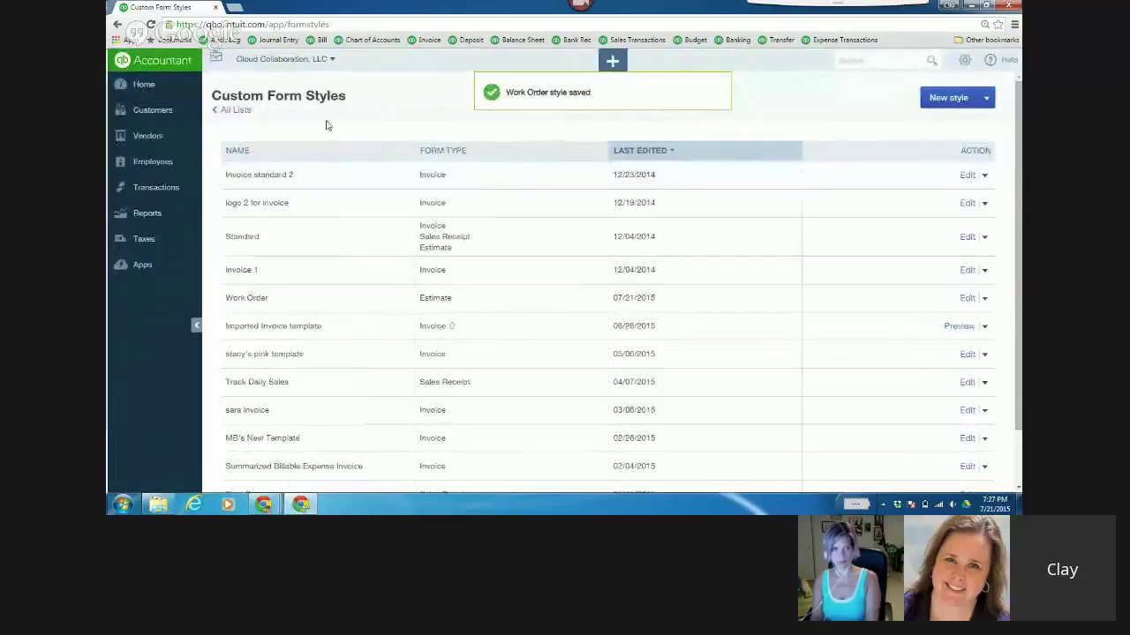
# Step: Open the most recent estimate, apply the Work Order form style to it and save it
pyautogui.click(613, 60)
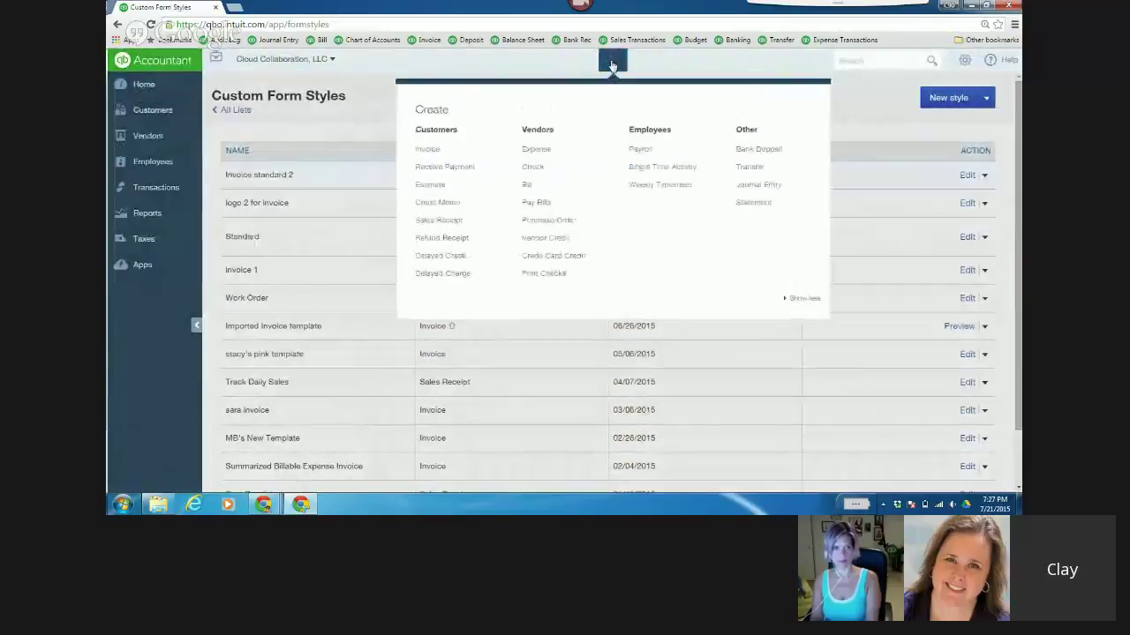
pyautogui.click(432, 186)
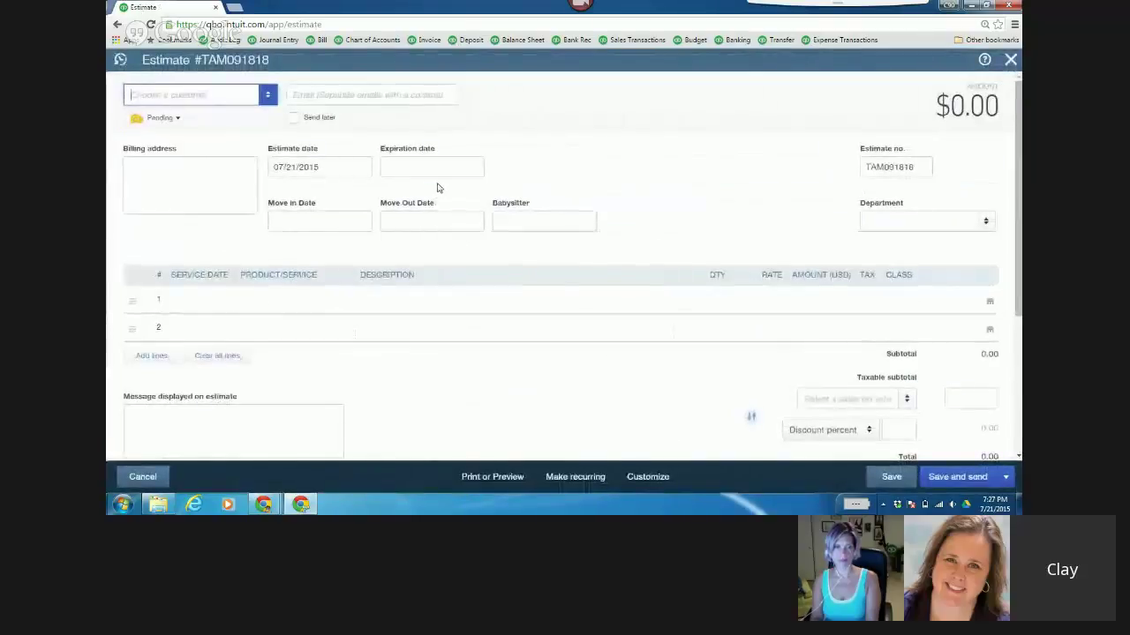
pyautogui.click(119, 64)
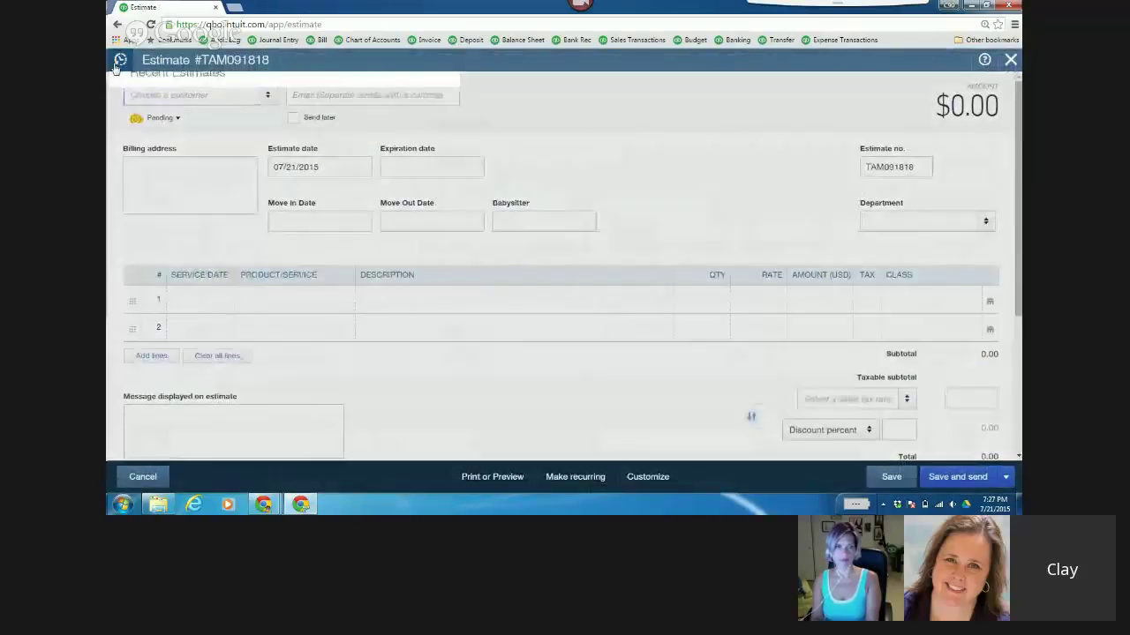
pyautogui.click(184, 142)
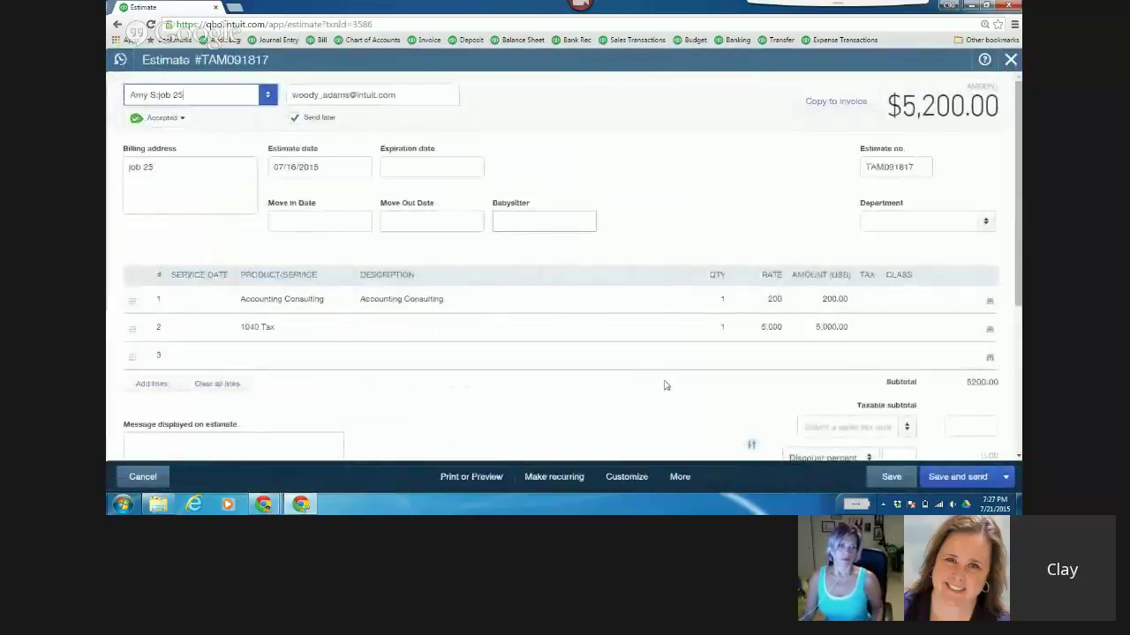
pyautogui.click(642, 477)
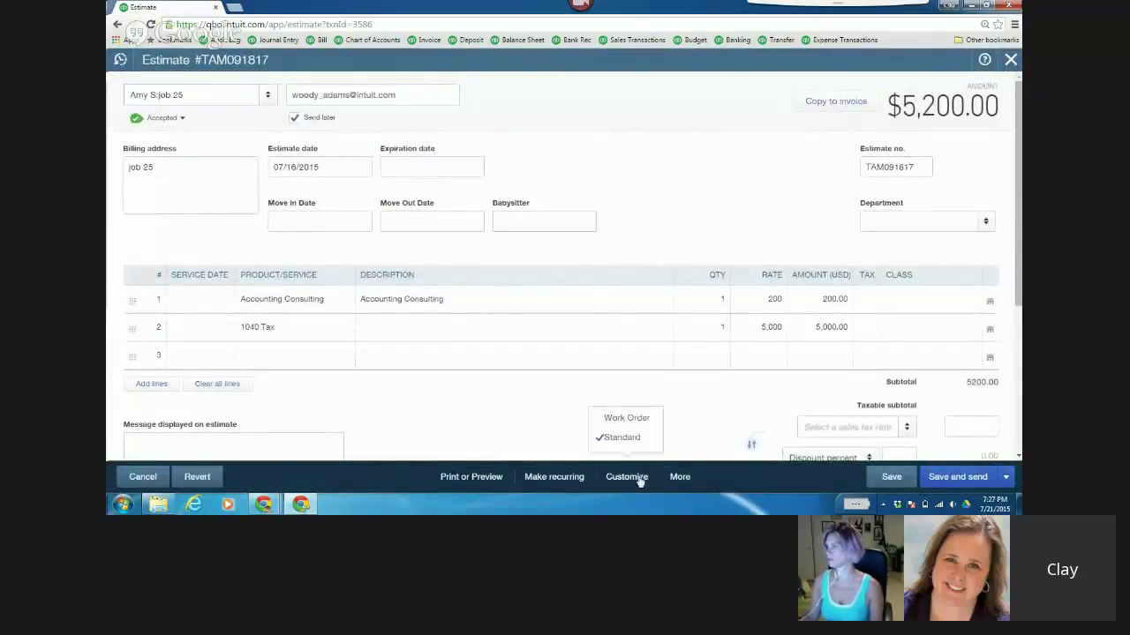
pyautogui.click(600, 420)
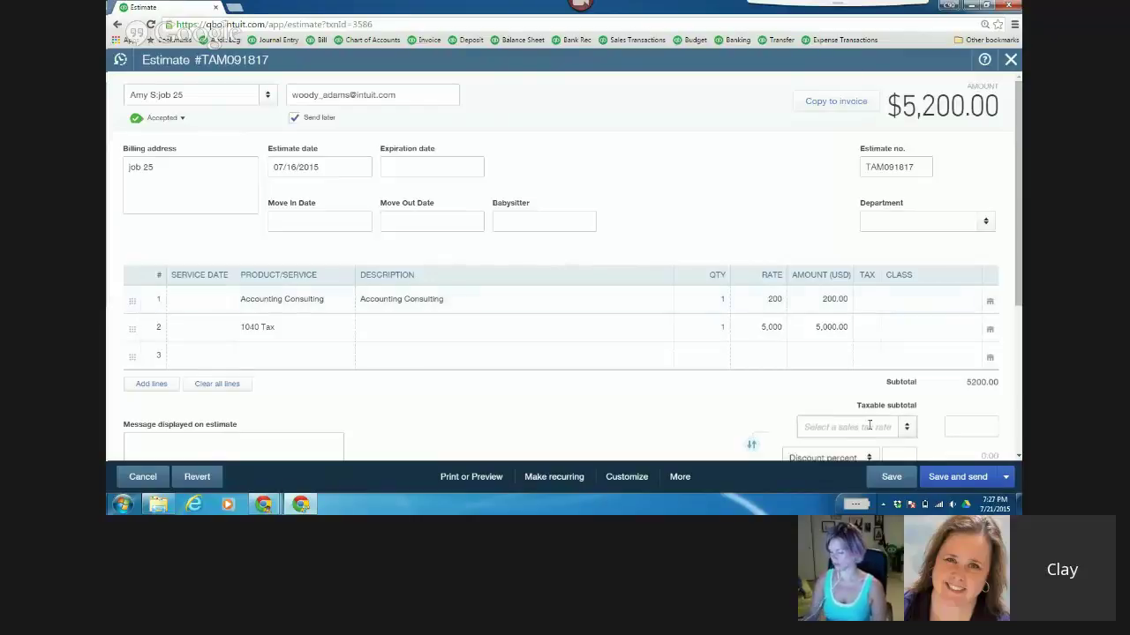
pyautogui.click(890, 479)
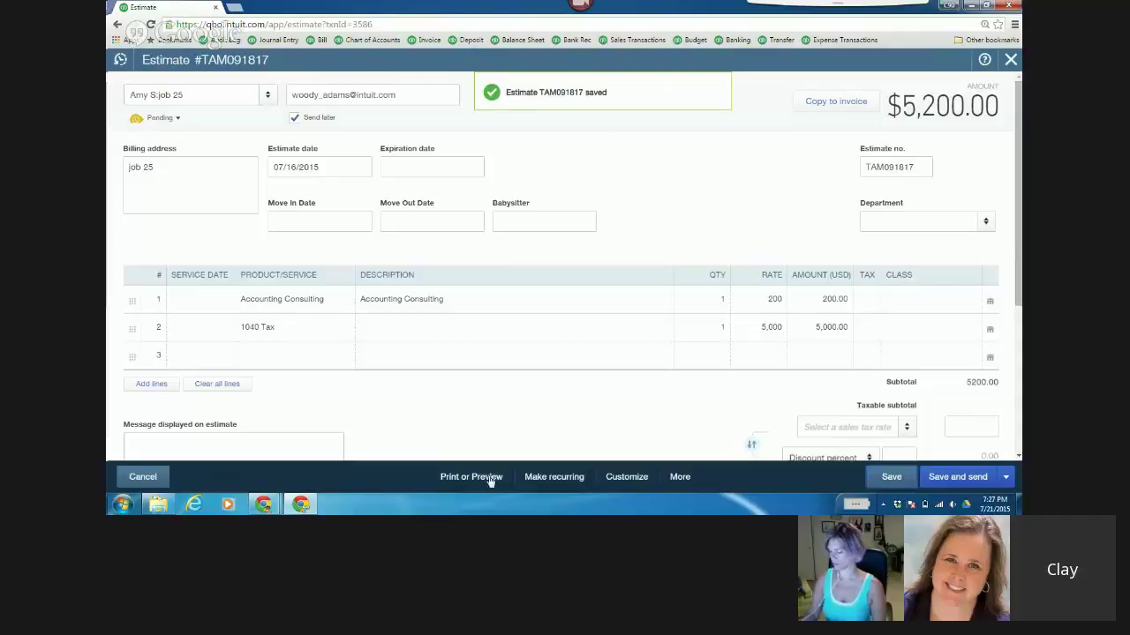
# Step: Preview the estimate's printed work order, and close both the preview and the estimate form
pyautogui.moveTo(483, 480)
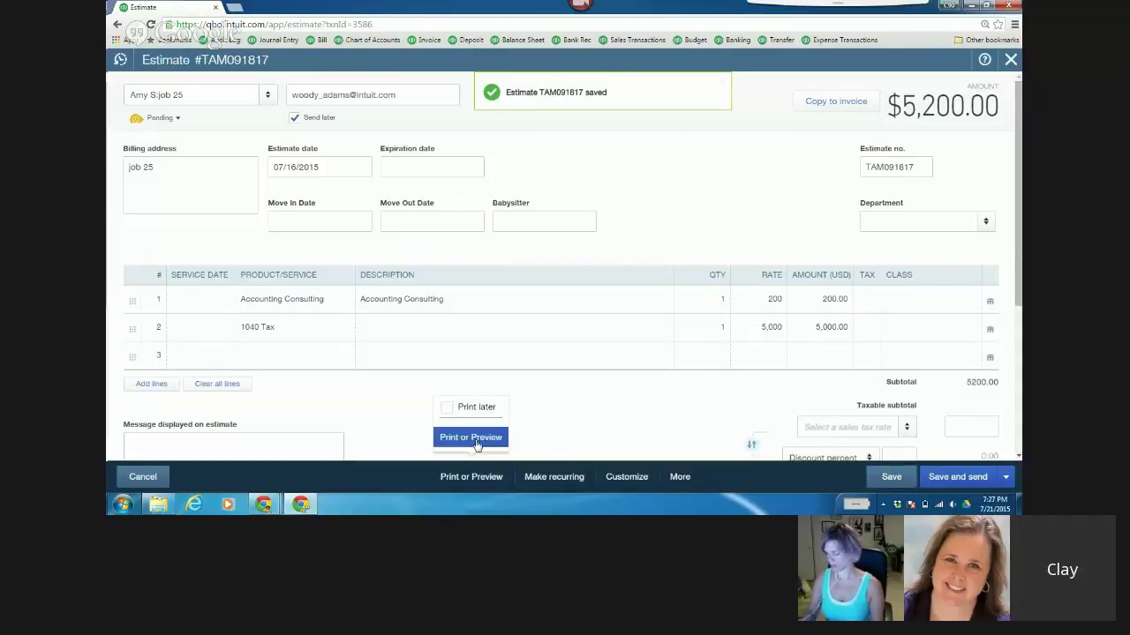
pyautogui.click(473, 439)
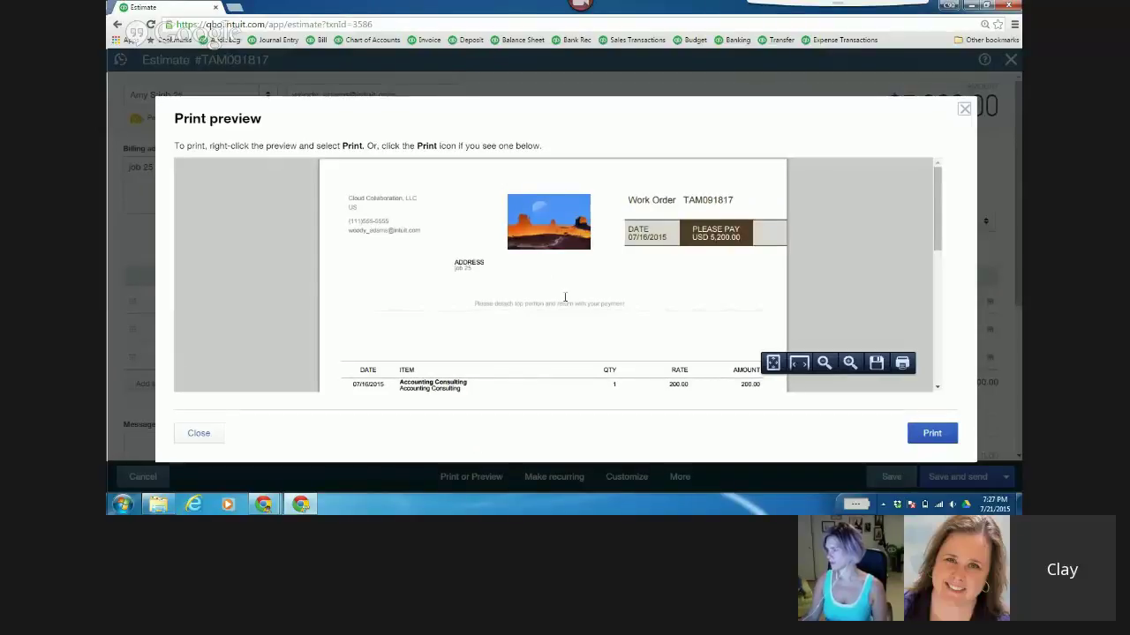
pyautogui.click(200, 435)
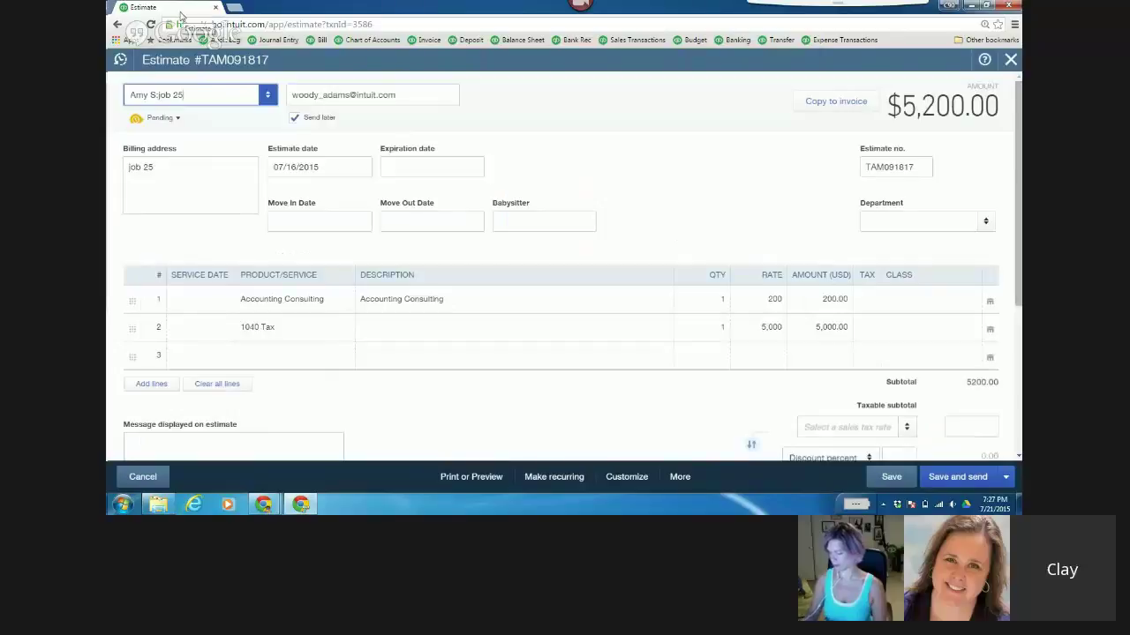
pyautogui.click(155, 478)
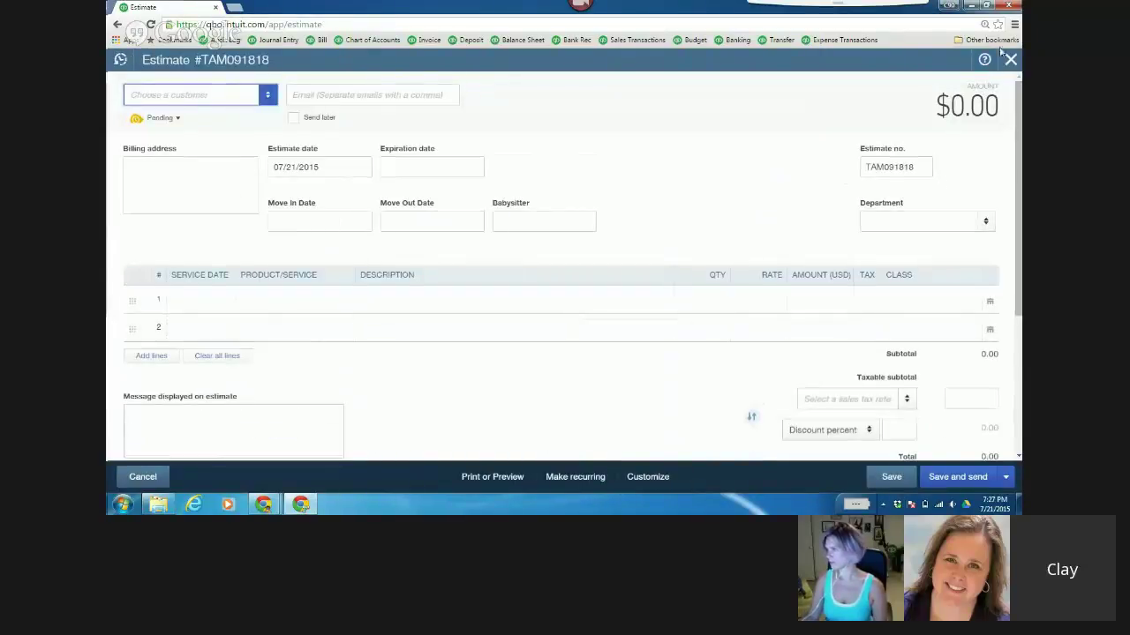
pyautogui.click(143, 477)
# Step: Find the Estimates by Customer report among the Review Sales reports and open its customization settings
pyautogui.click(196, 217)
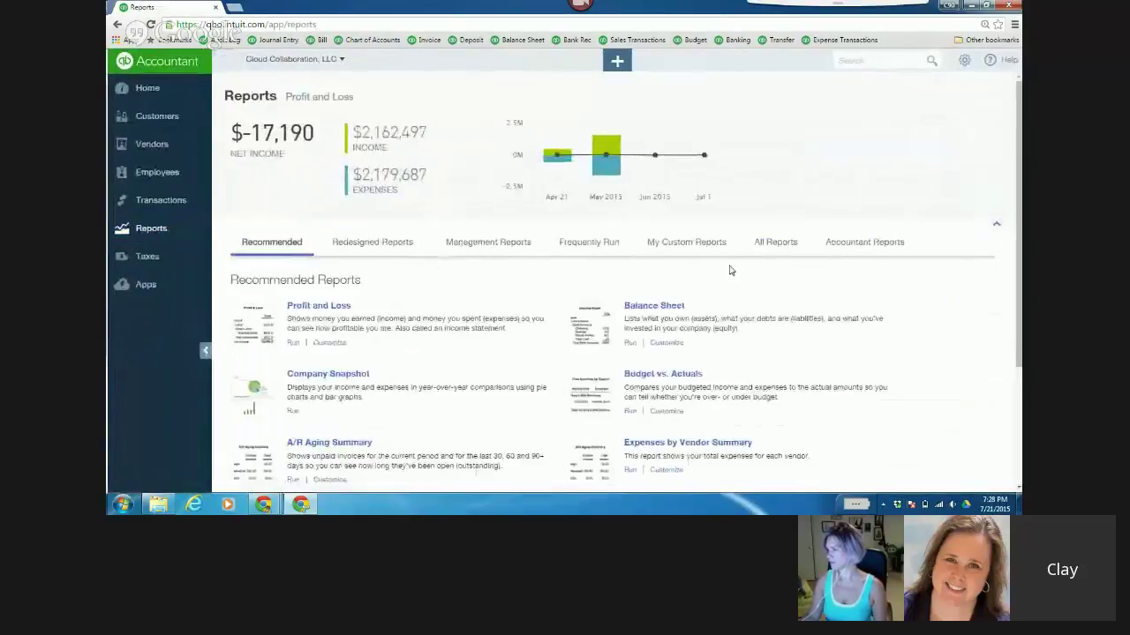
pyautogui.click(776, 276)
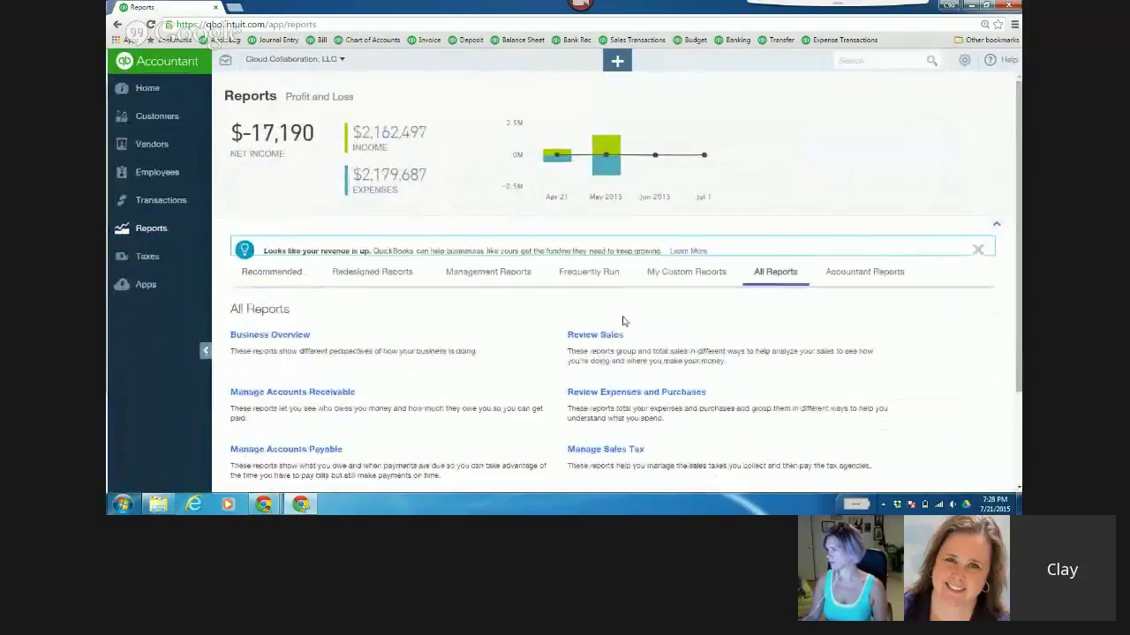
pyautogui.click(596, 336)
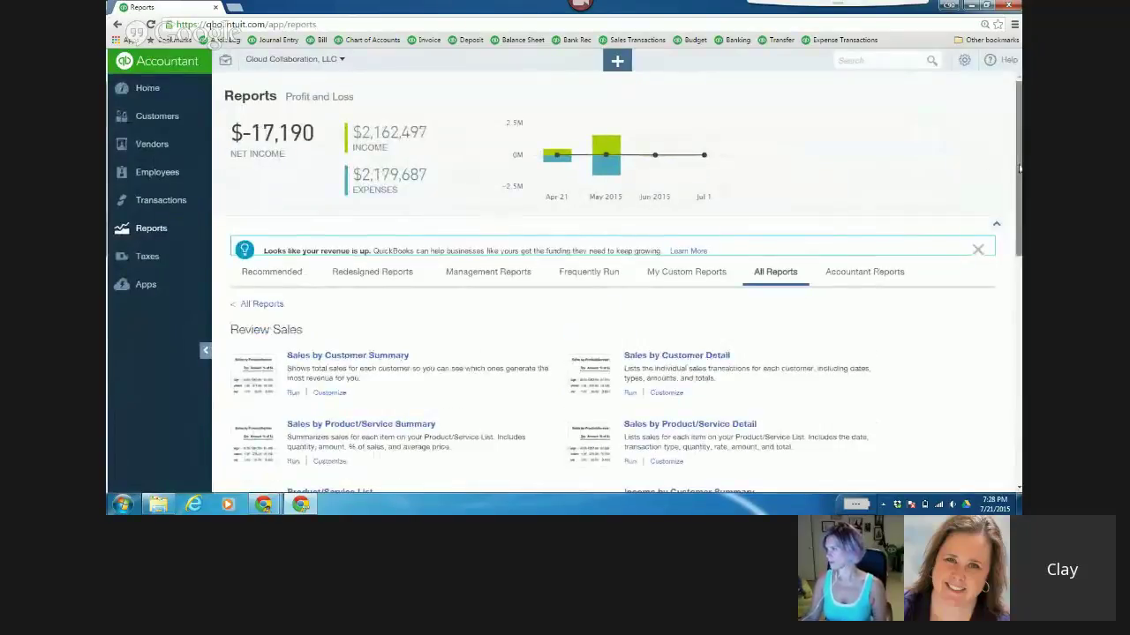
pyautogui.moveTo(1019, 167); pyautogui.dragTo(1003, 364)
pyautogui.click(667, 418)
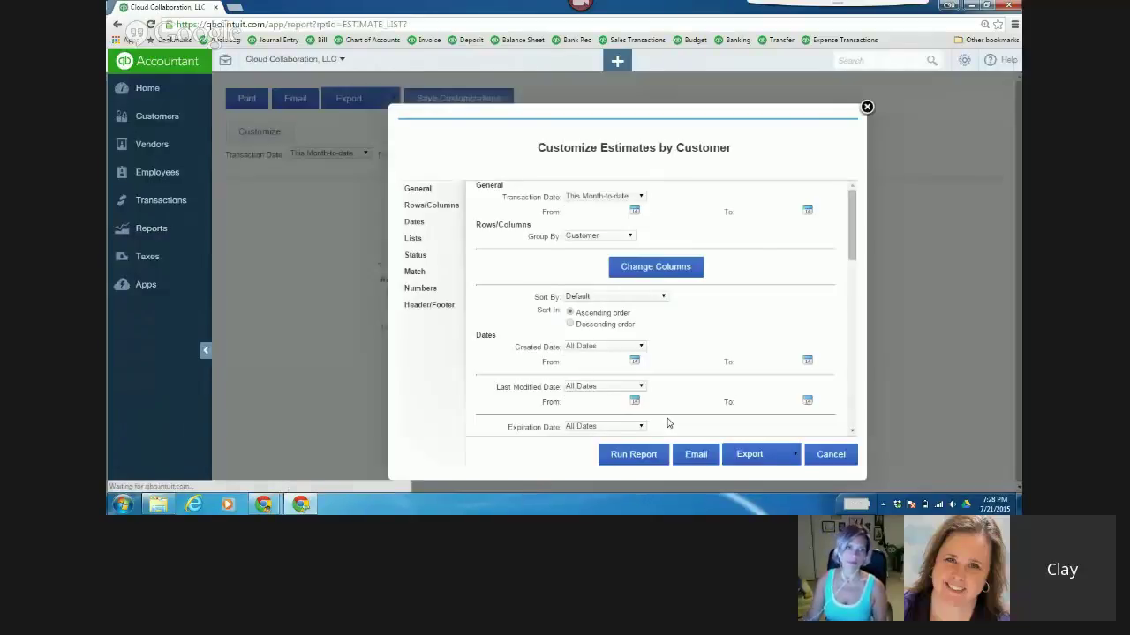
# Step: Look through the columns available for the Estimates by Customer report, keep the current selection and run the report
pyautogui.click(657, 267)
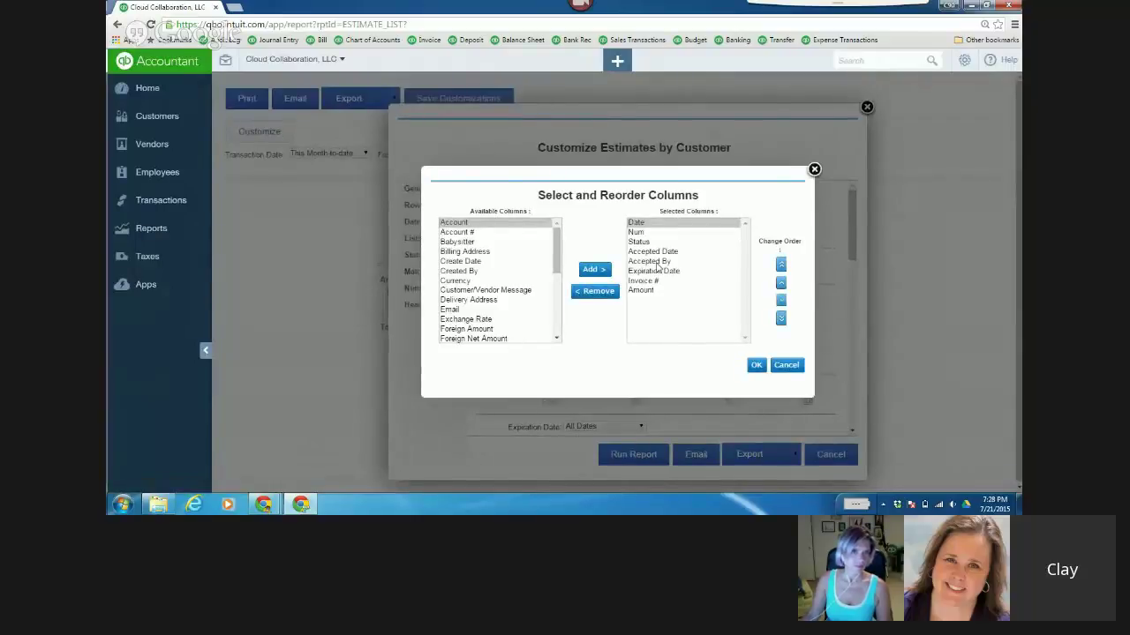
pyautogui.moveTo(557, 262); pyautogui.dragTo(555, 332)
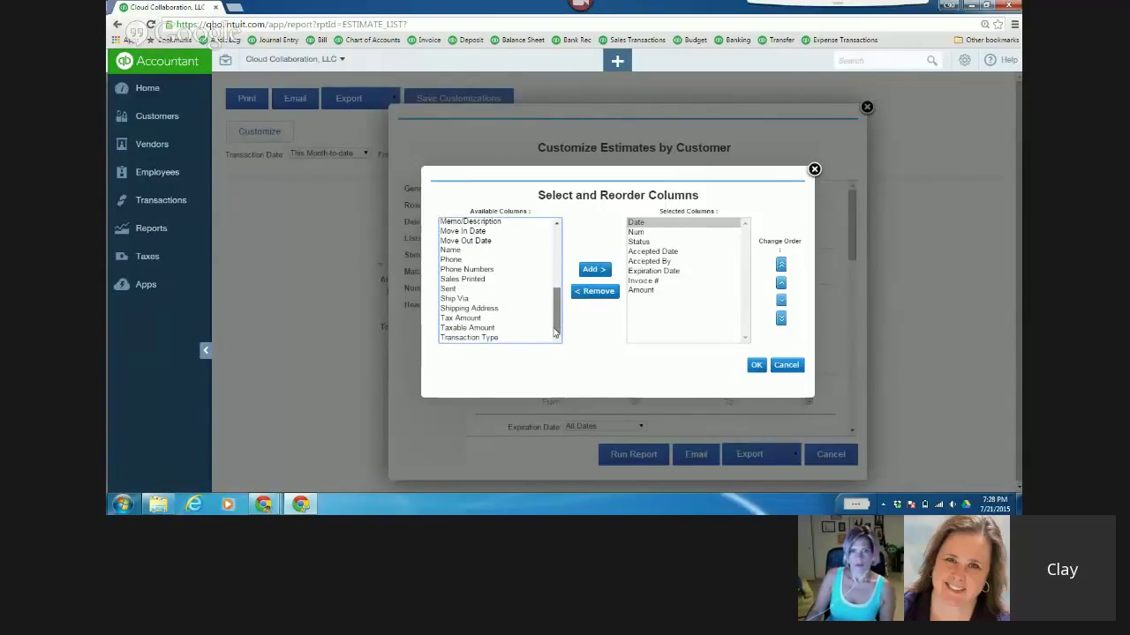
pyautogui.moveTo(555, 332); pyautogui.dragTo(560, 256)
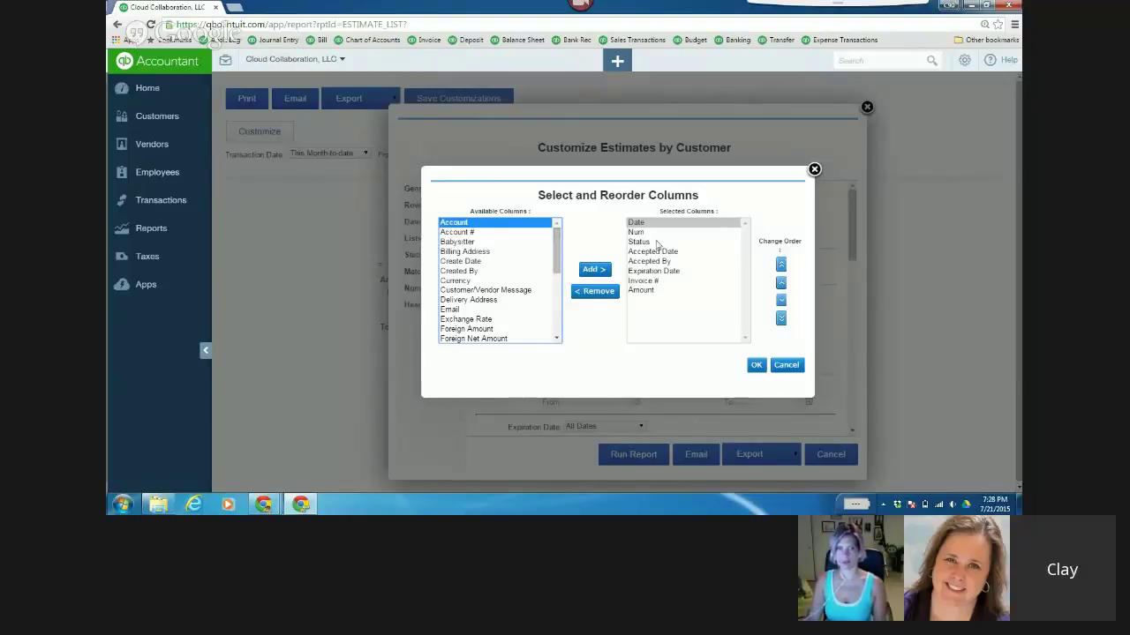
pyautogui.click(756, 364)
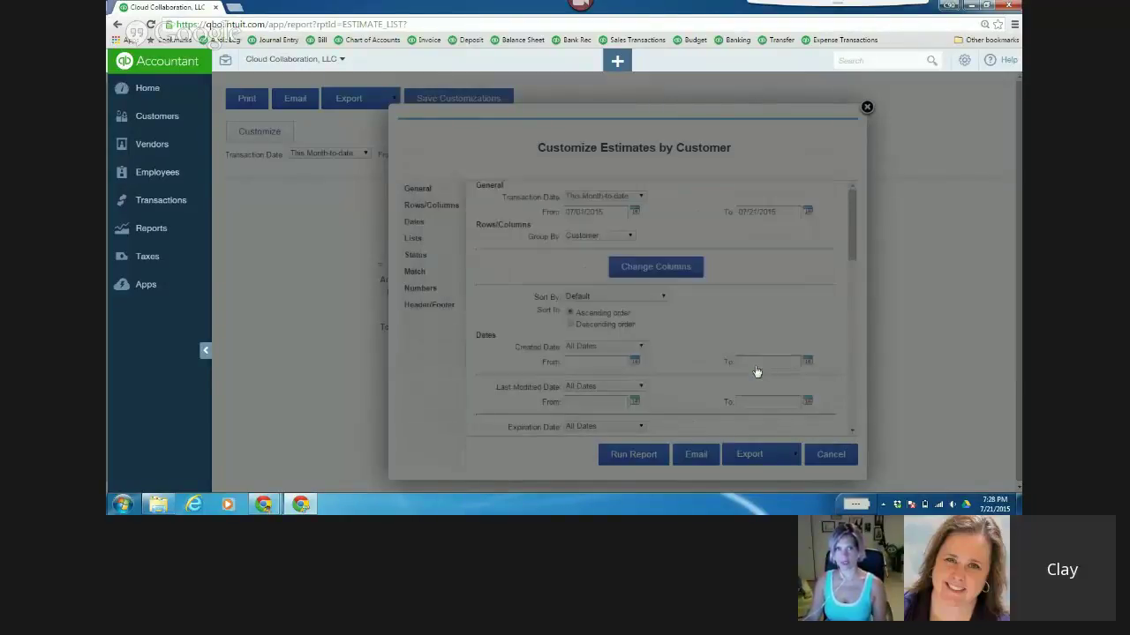
pyautogui.click(630, 455)
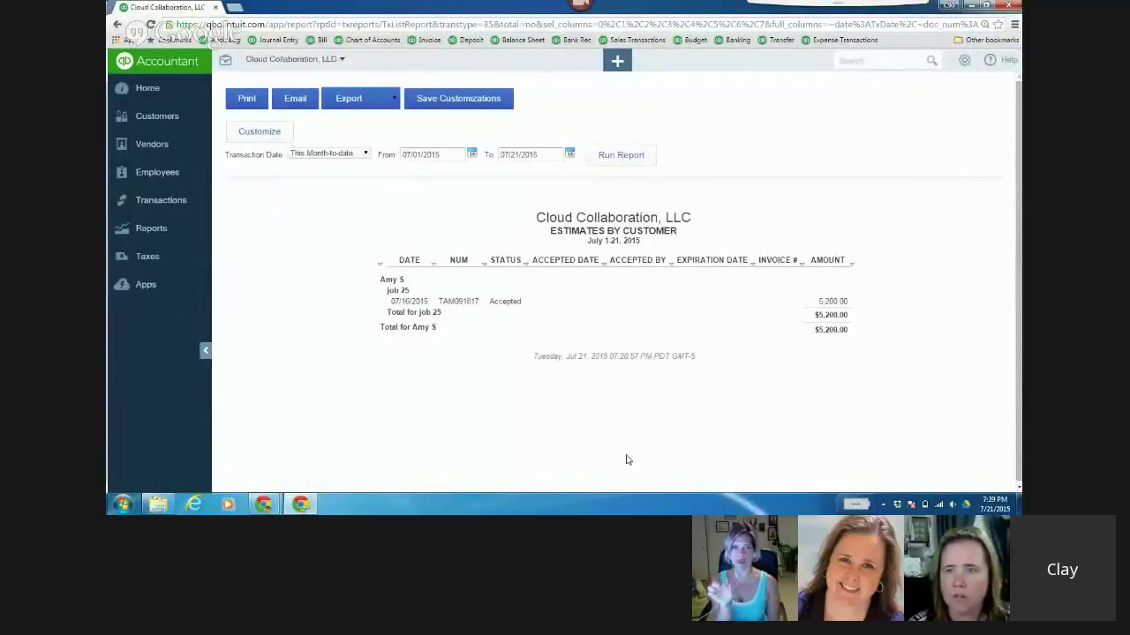
# Step: Set the report's transaction date range to All Dates, rerun it and look through the listed estimates
pyautogui.click(366, 155)
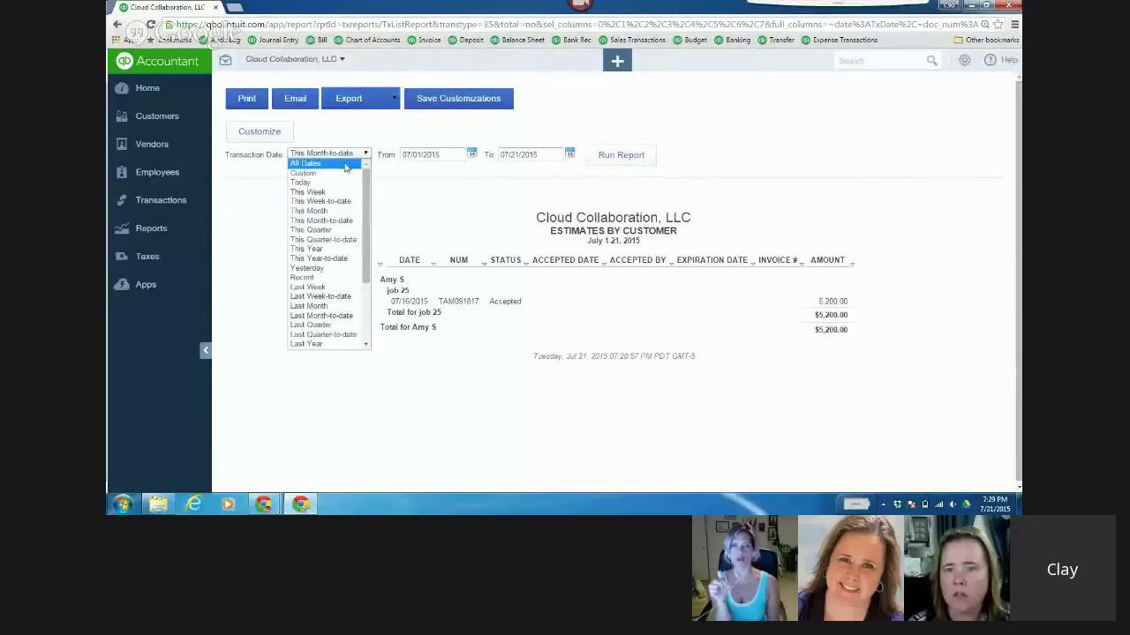
pyautogui.click(341, 168)
pyautogui.click(621, 155)
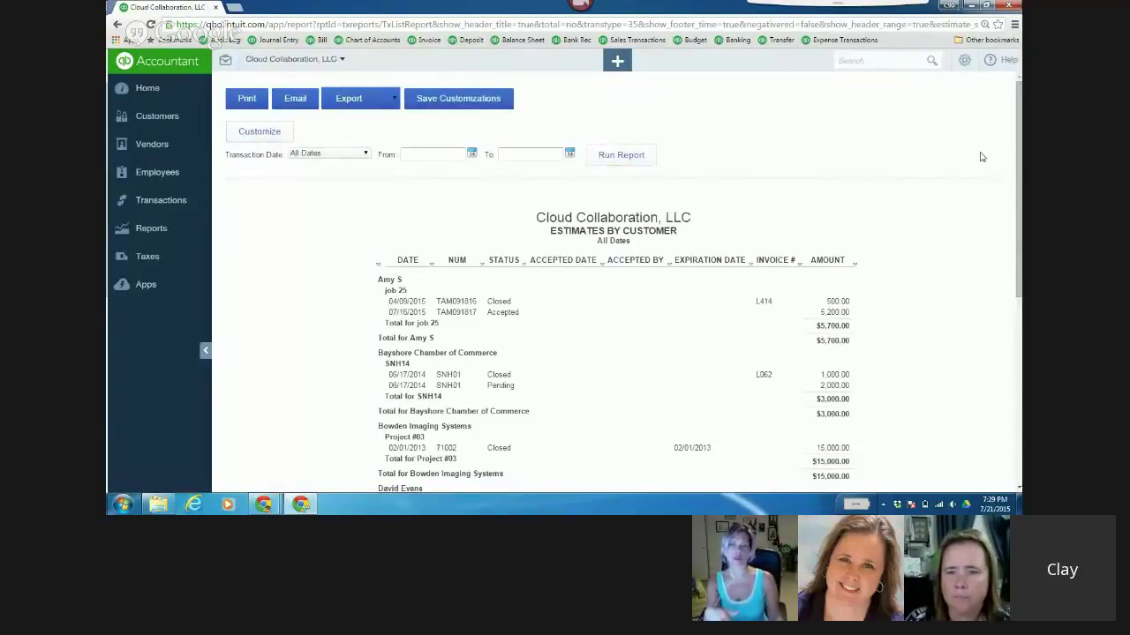
pyautogui.moveTo(1018, 165); pyautogui.dragTo(1007, 355)
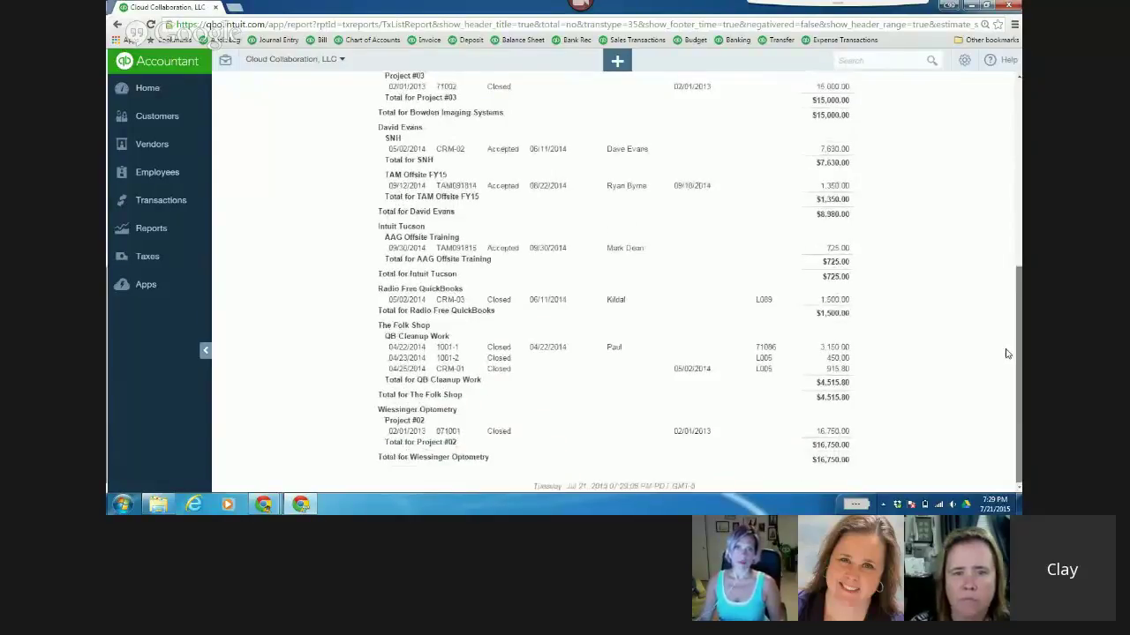
pyautogui.moveTo(1007, 353); pyautogui.dragTo(1019, 220)
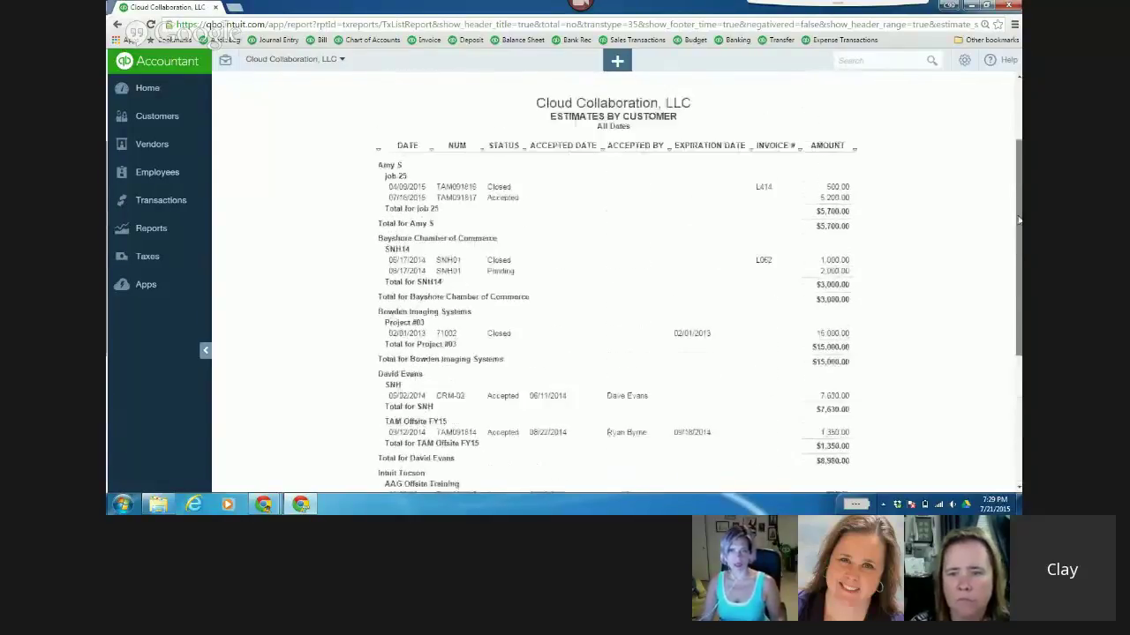